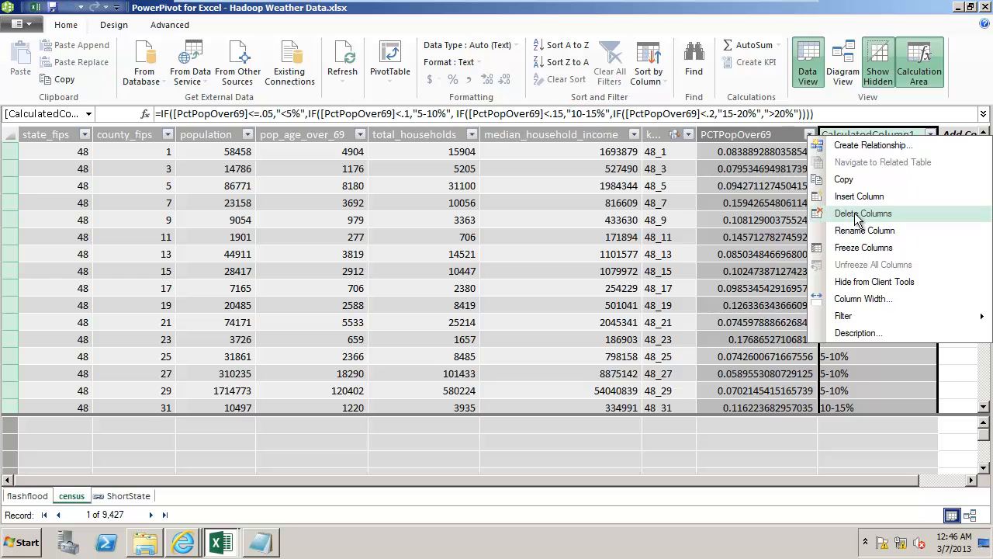
Rename the calculated column holding the percentage ranges in the census table as PctBuckets
left_click(857, 229)
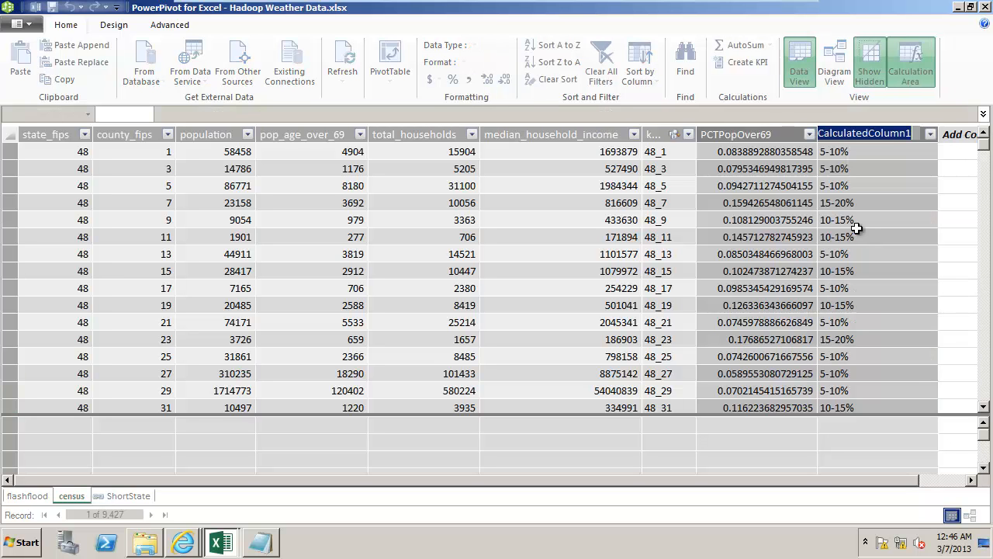
type("pc")
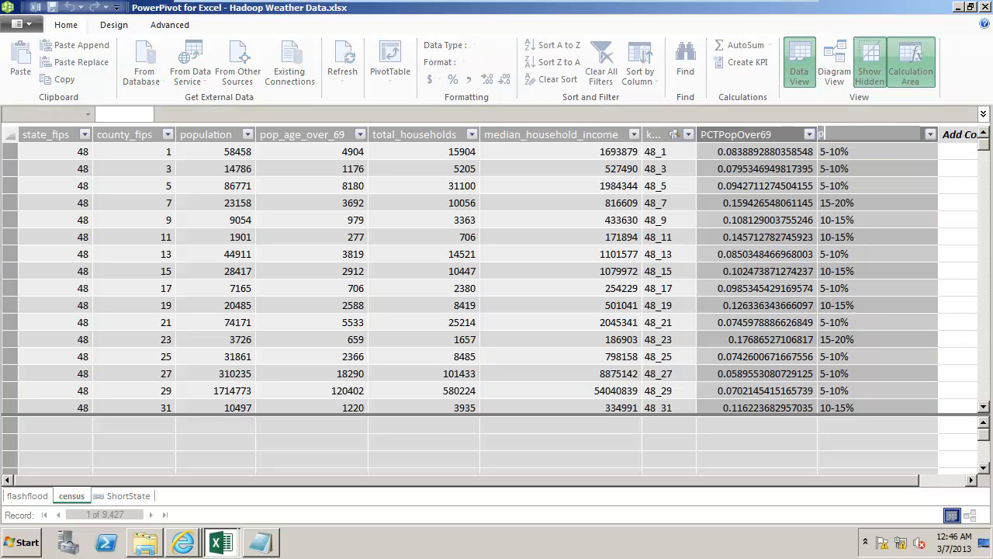
type("tBuckets")
key("Left")
key("Left")
key("Left")
key("Left")
key("Left")
key("BackSpace")
type("P")
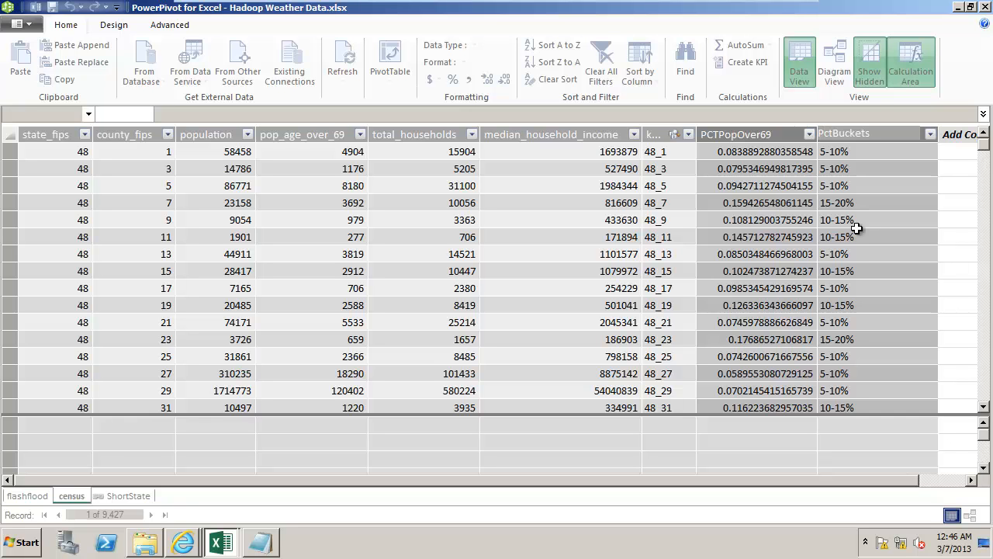
key("Return")
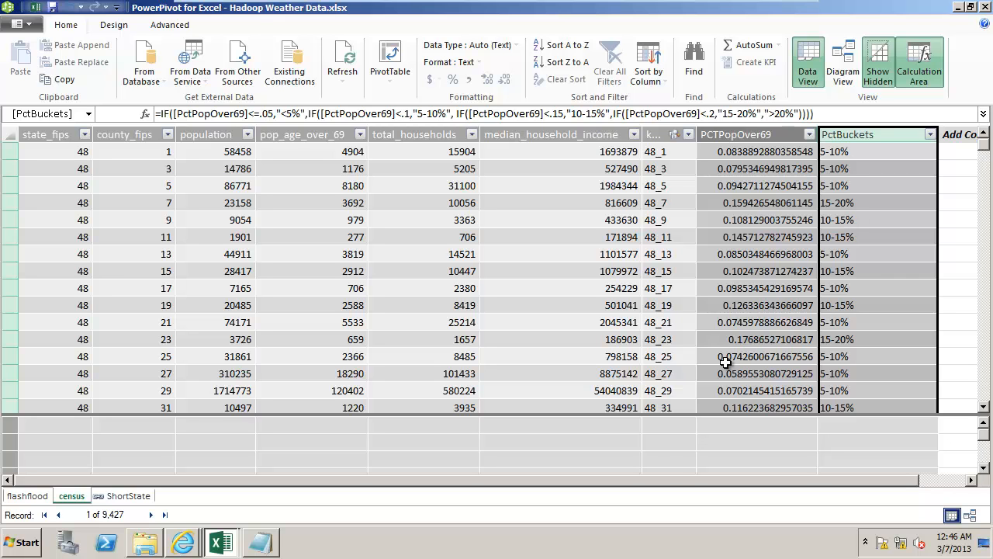
Copy the SortBucketsBy formula, without its name and equal sign, from the PowerPivot calculations file in Notepad and return to PowerPivot
left_click(271, 543)
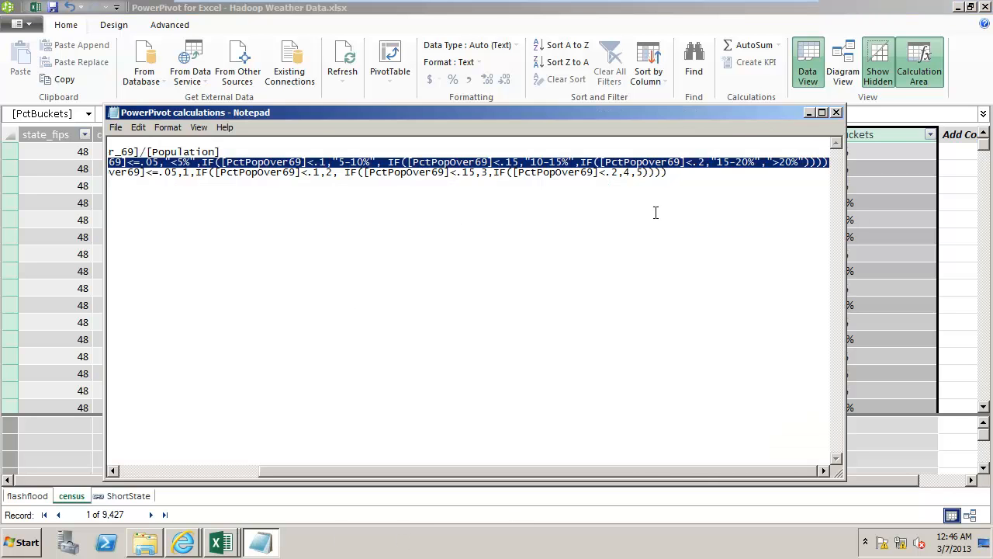
left_click(680, 171)
left_click(367, 200)
left_click_drag(367, 200, 221, 178)
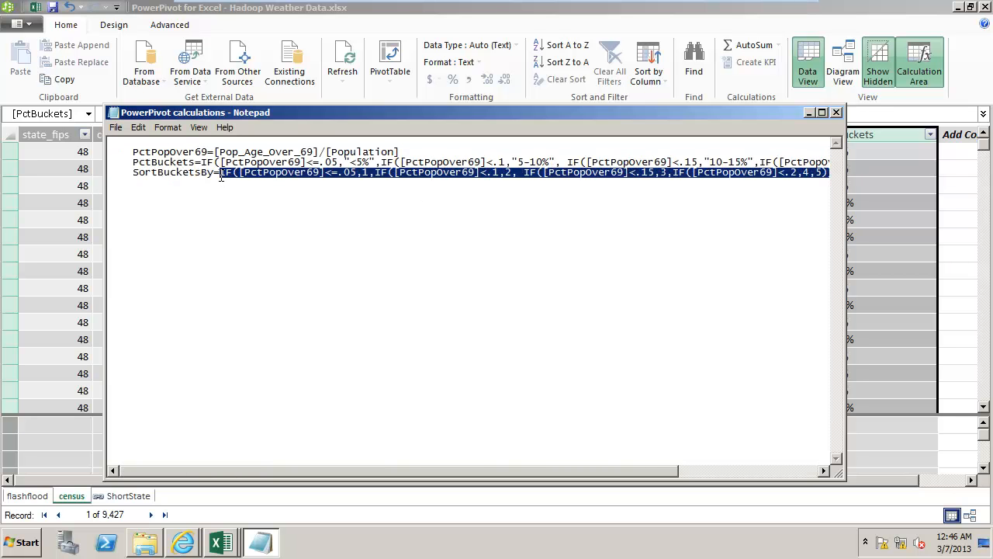
left_click(857, 10)
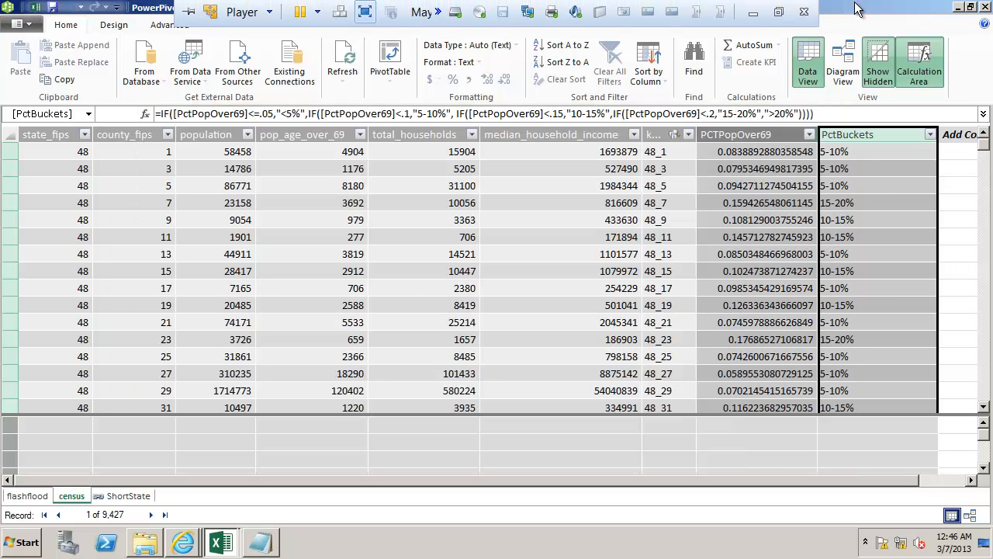
Add a calculated column to the census table with =IF([PctPopOver69]<=.05,1,IF([PctPopOver69]<.1,2, IF([PctPopOver69]<.15,3,IF([PctPopOver69]<.2,4,5))))
left_click(950, 153)
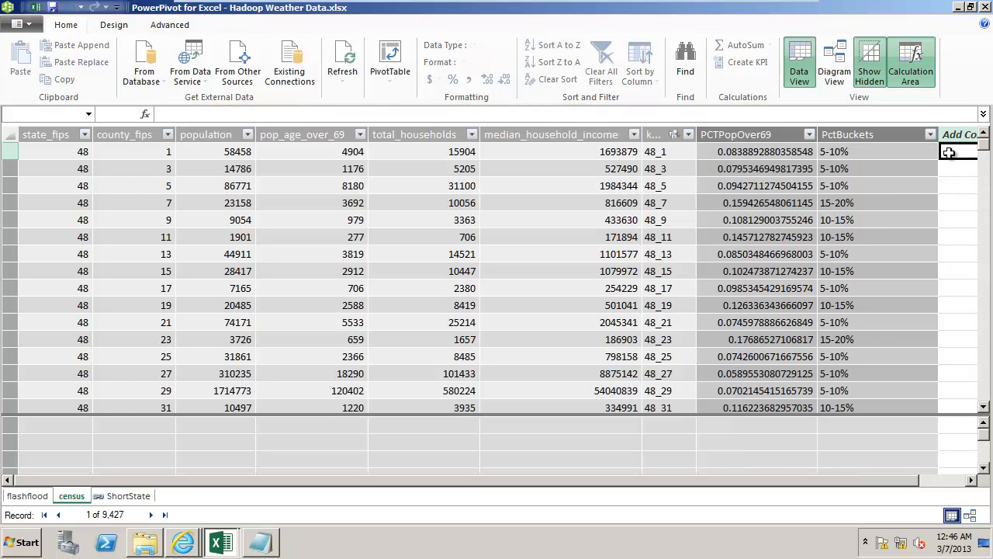
left_click(557, 114)
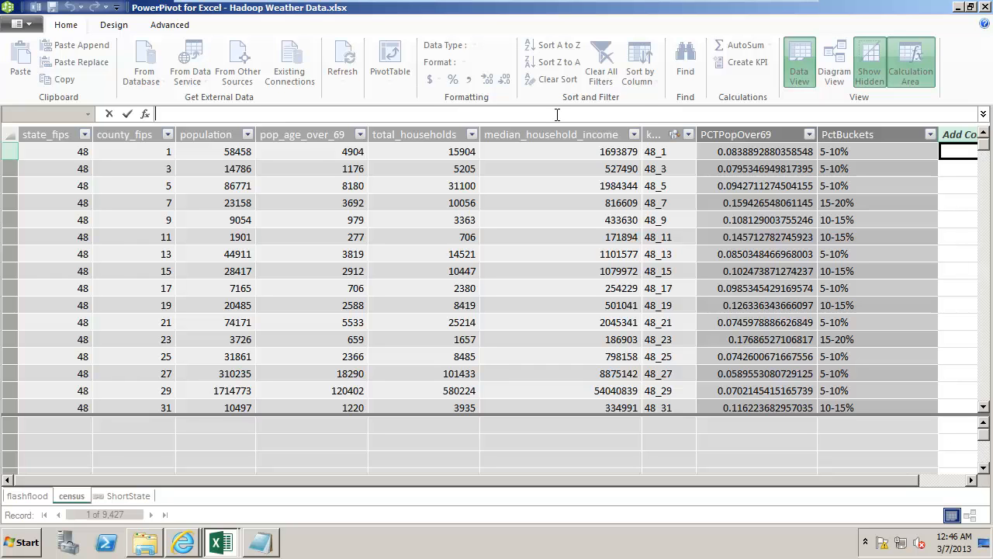
type("IF([PctPopOver69]<=.05,1,IF([PctPopOver69]<.1,2, IF([PctPopOver69]<.15,3,IF([PctPopOver69]<.2,4,5))))")
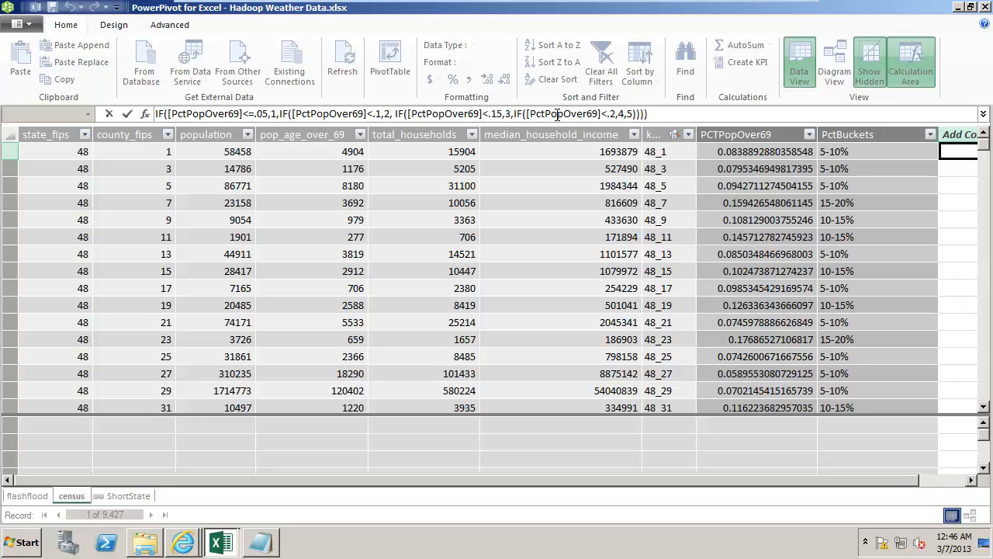
key("Return")
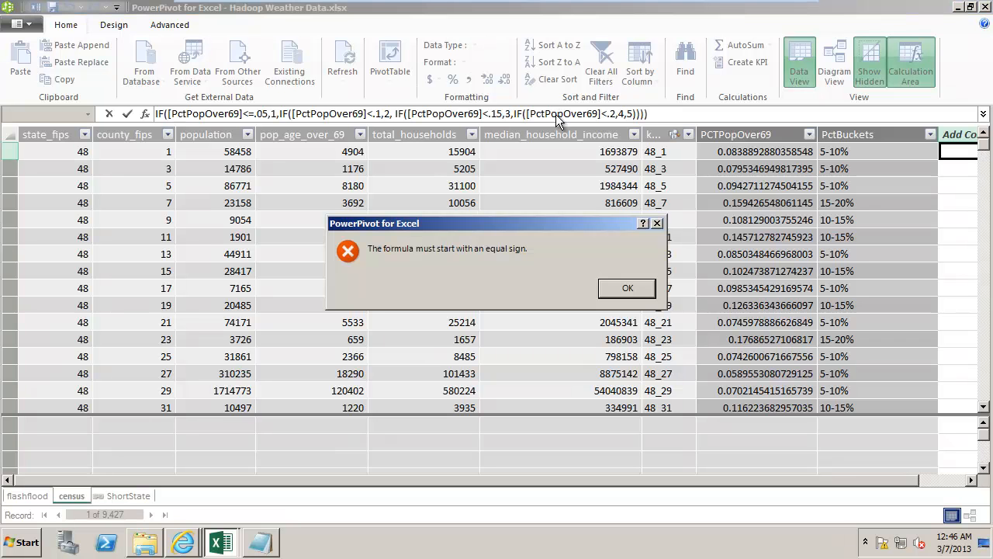
left_click(627, 288)
type("=")
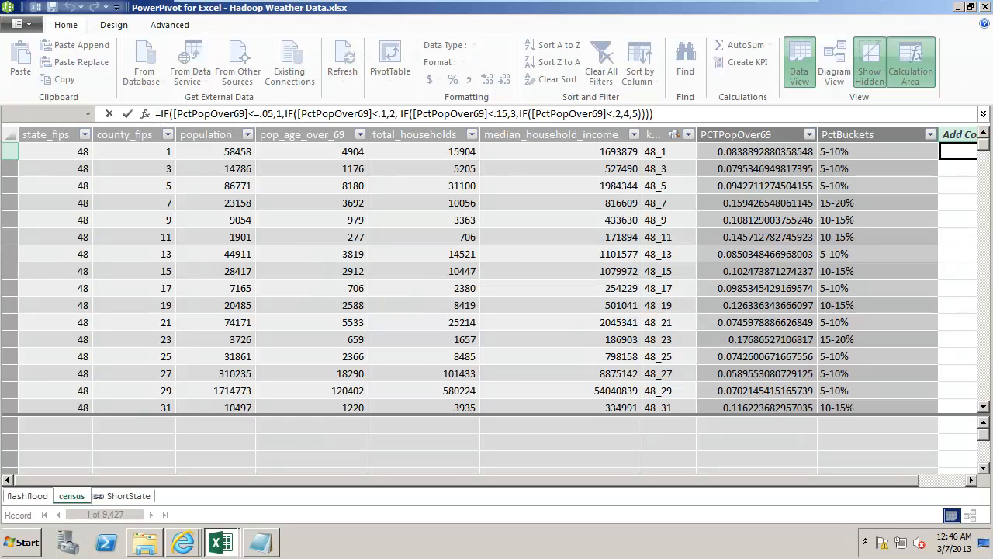
key("Return")
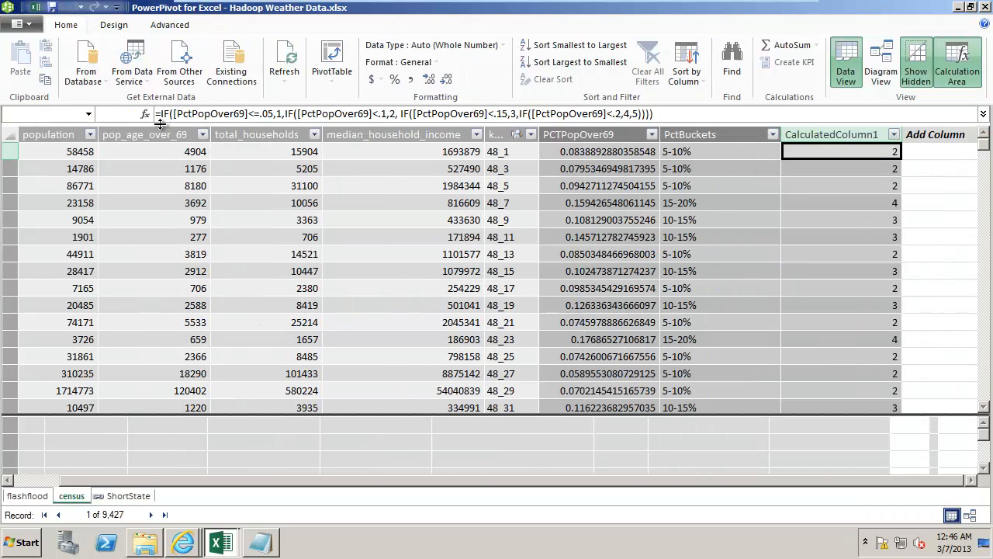
Rename the new calculated column with the bucket numbers as SortBucketsBy
left_click(831, 134)
right_click(831, 134)
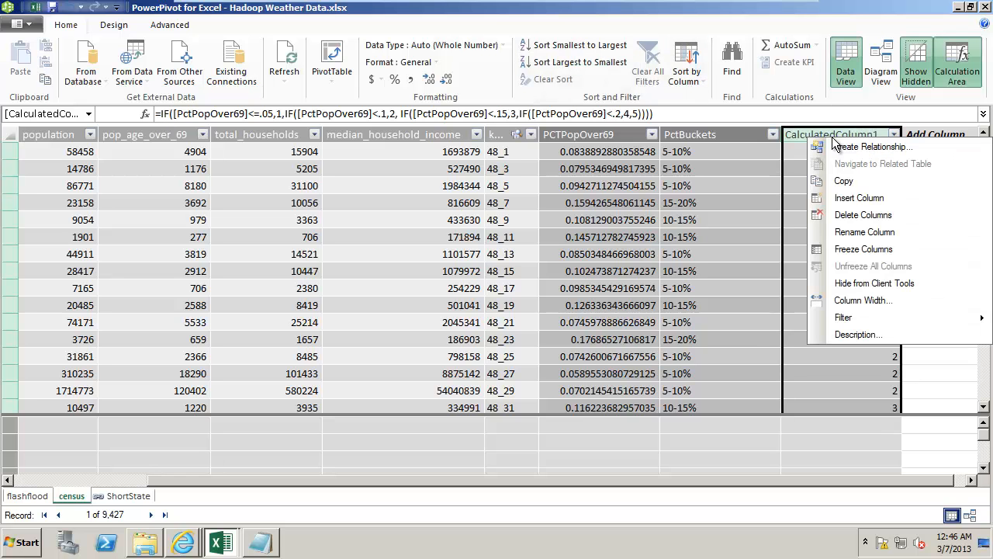
left_click(858, 232)
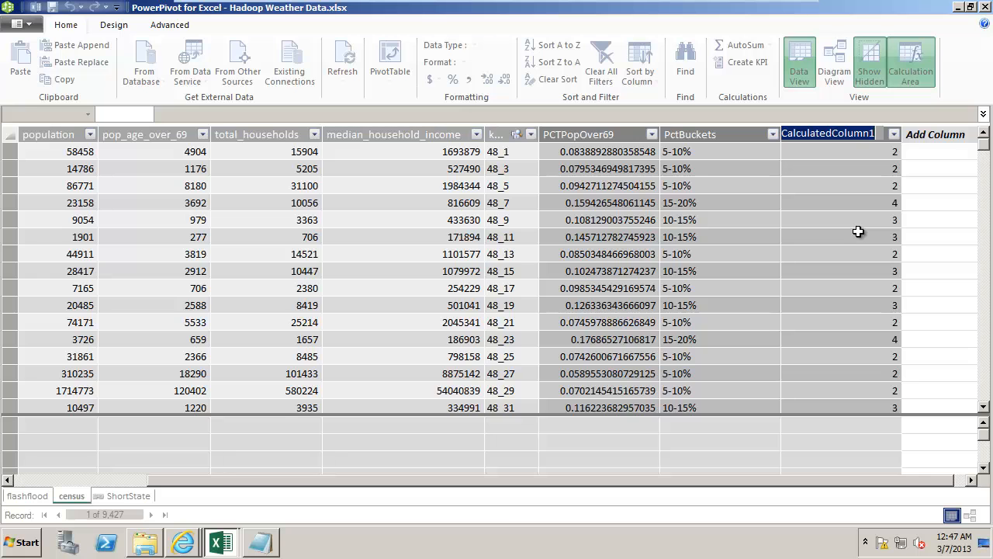
type("So")
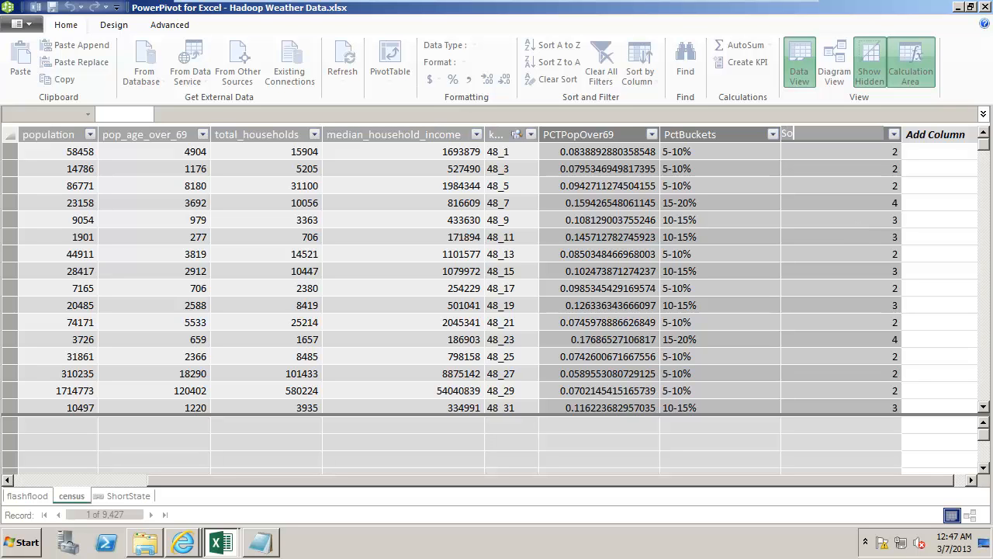
type("rtBucketsBy")
key("Return")
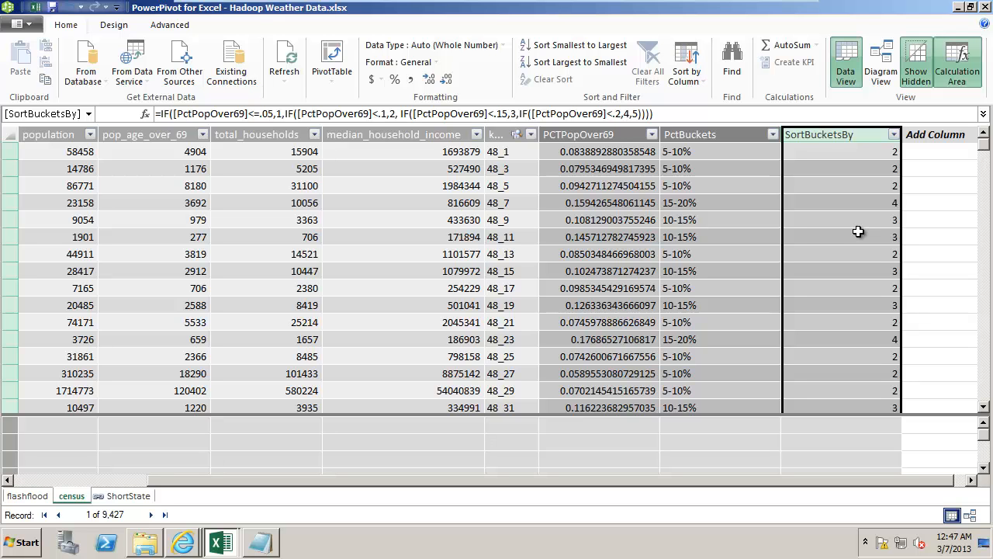
Set the PctBuckets column to sort by the SortBucketsBy column
left_click(712, 135)
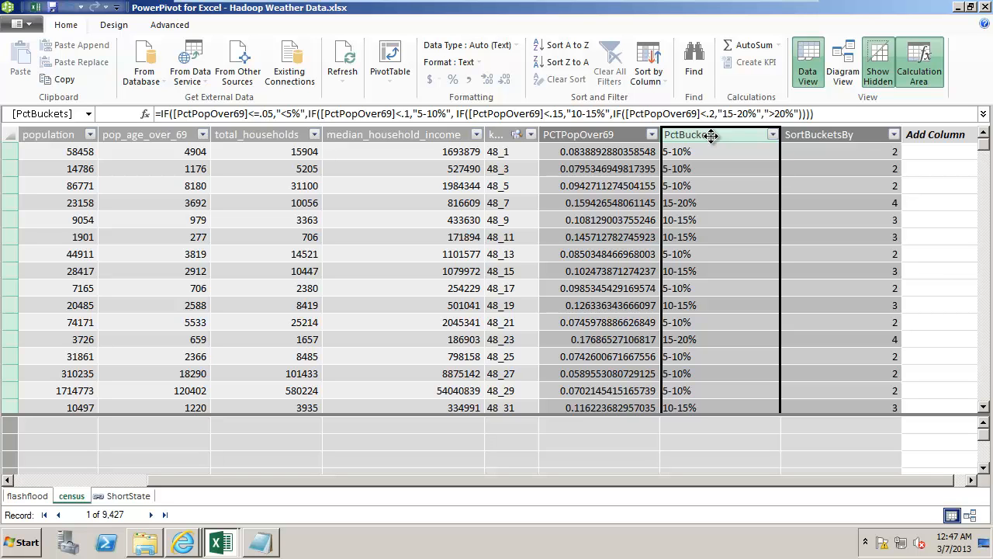
left_click(648, 62)
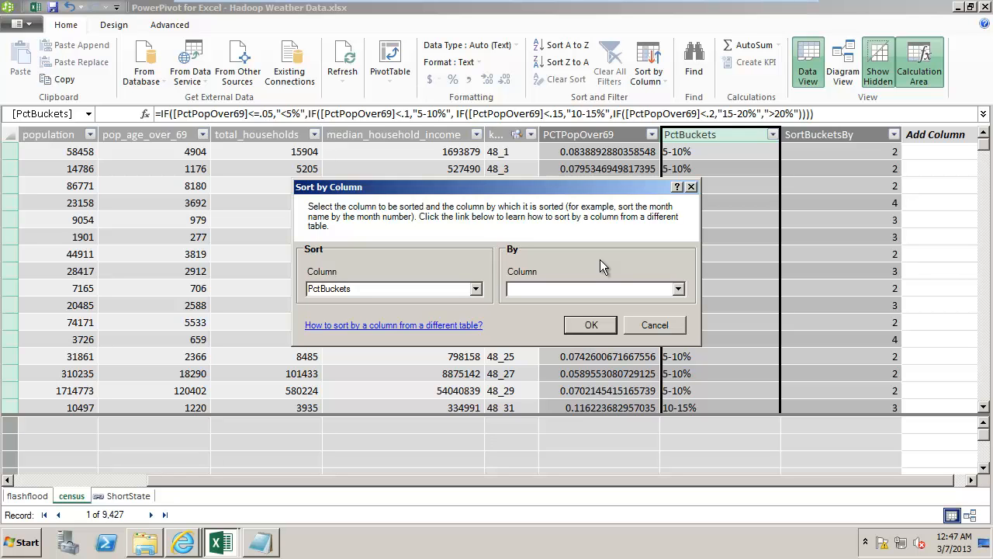
left_click(679, 291)
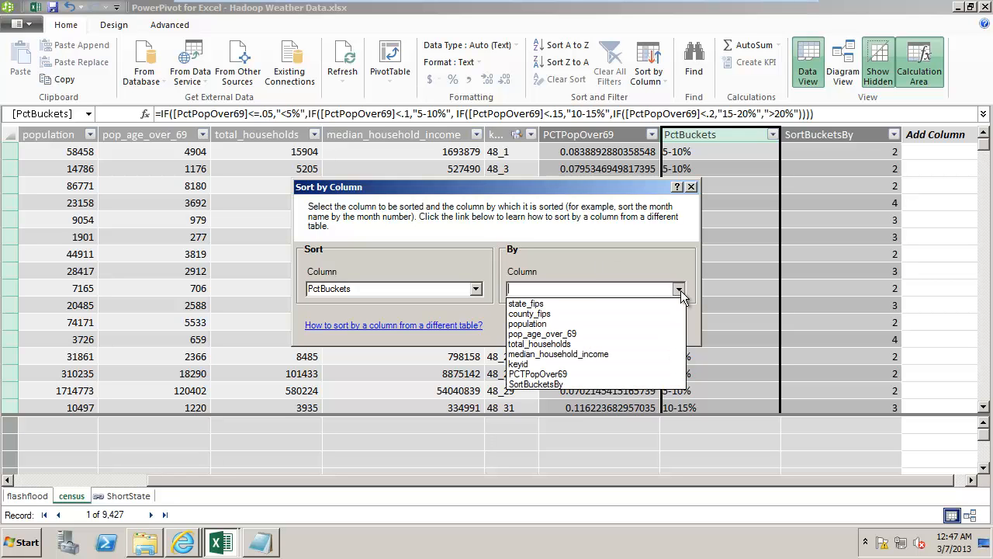
left_click(581, 381)
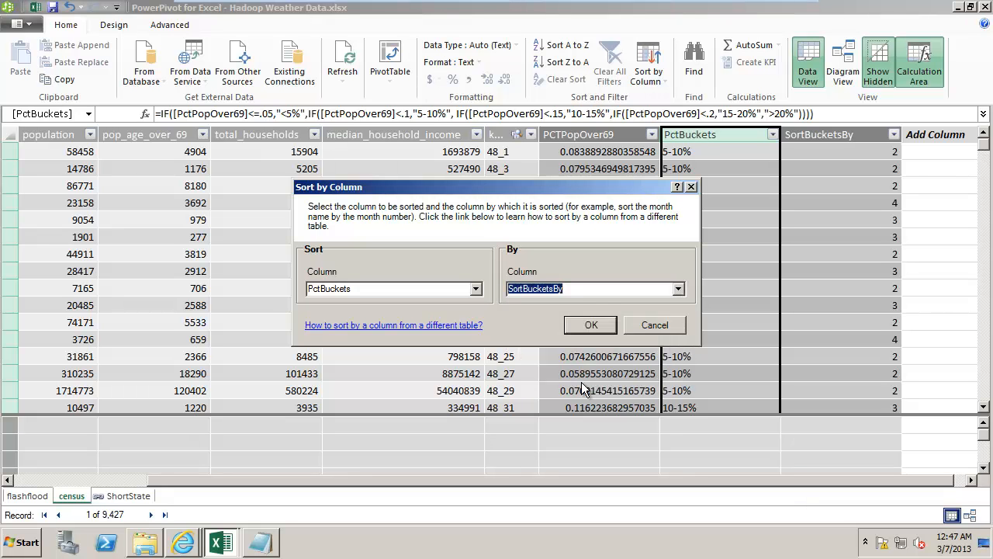
left_click(594, 286)
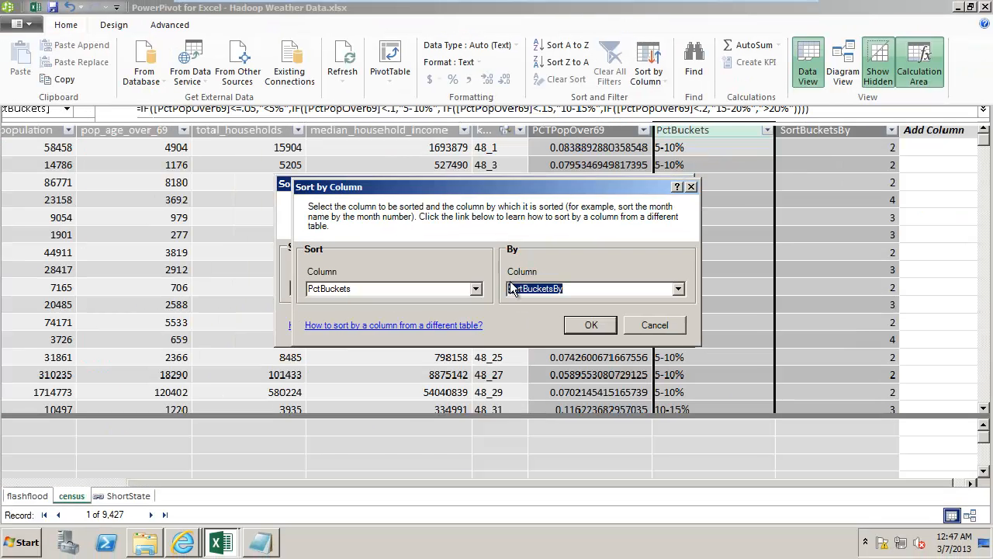
left_click(591, 326)
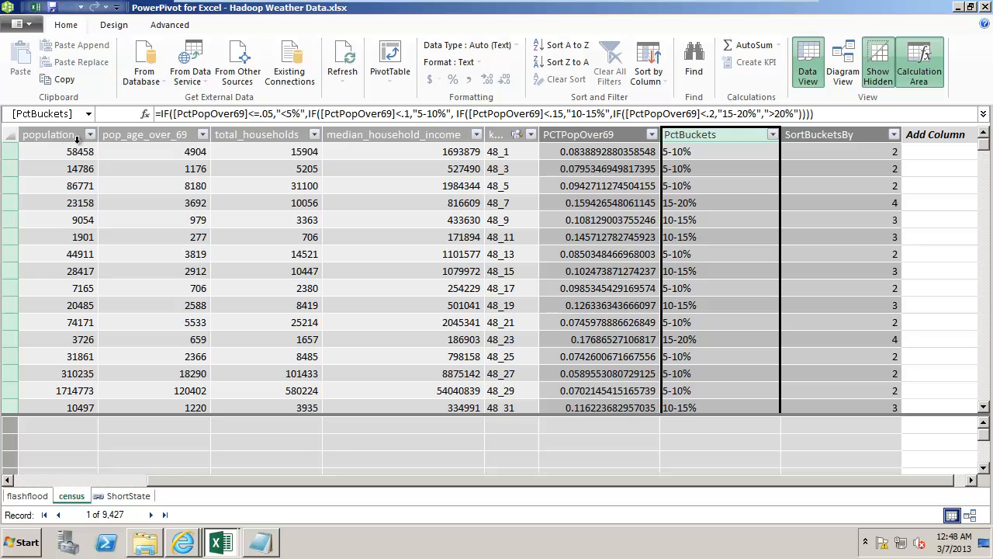
Hide the SortBucketsBy and keyid columns of the census table from client tools
left_click(838, 135)
right_click(838, 136)
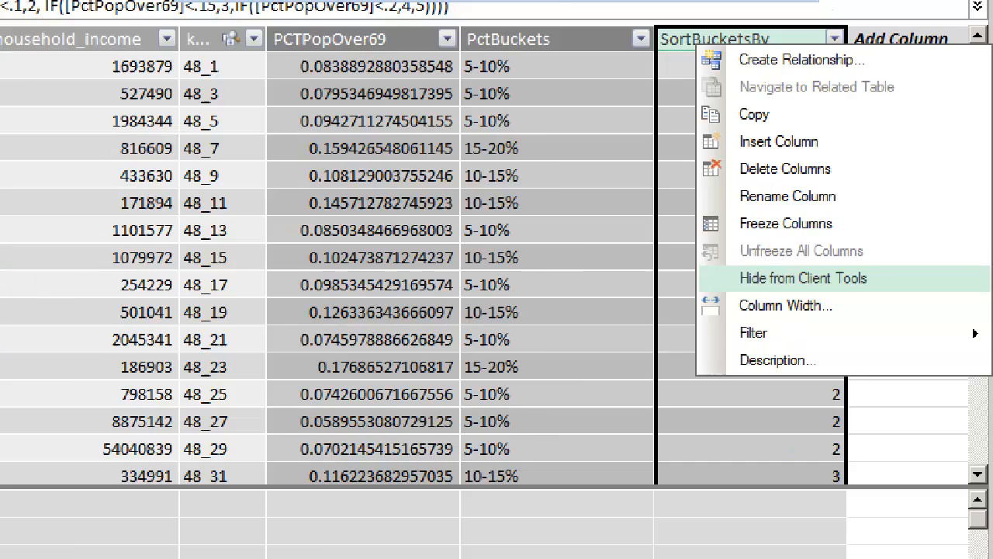
left_click(829, 281)
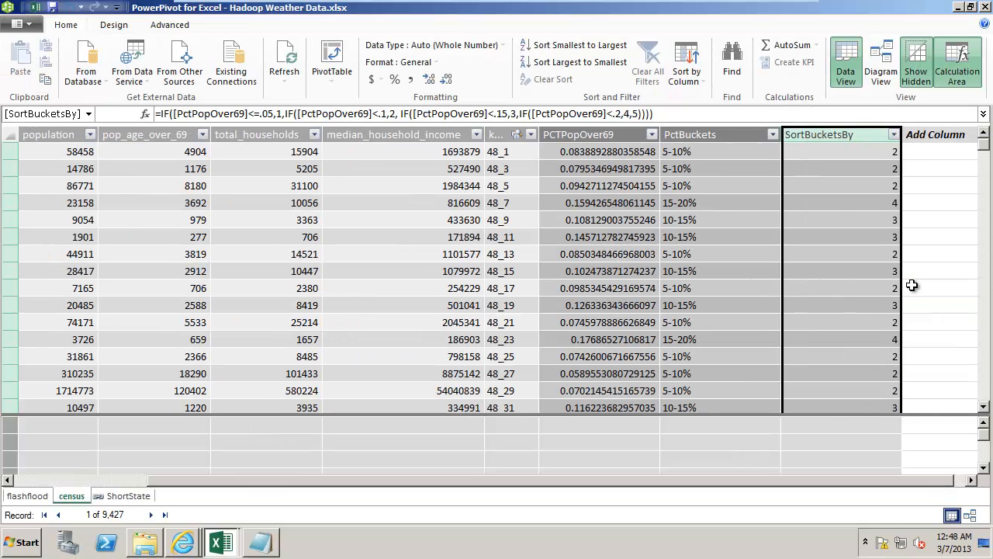
right_click(844, 137)
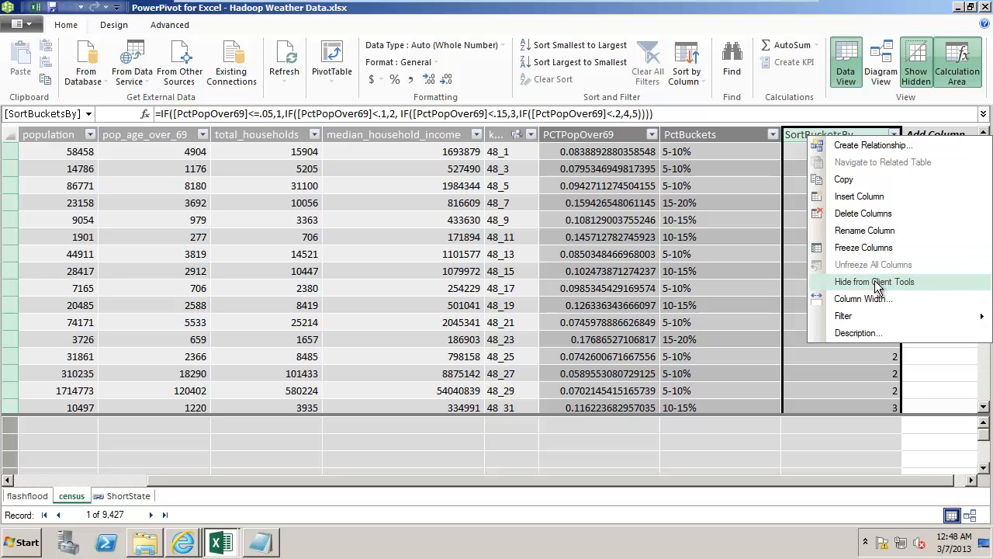
left_click(877, 284)
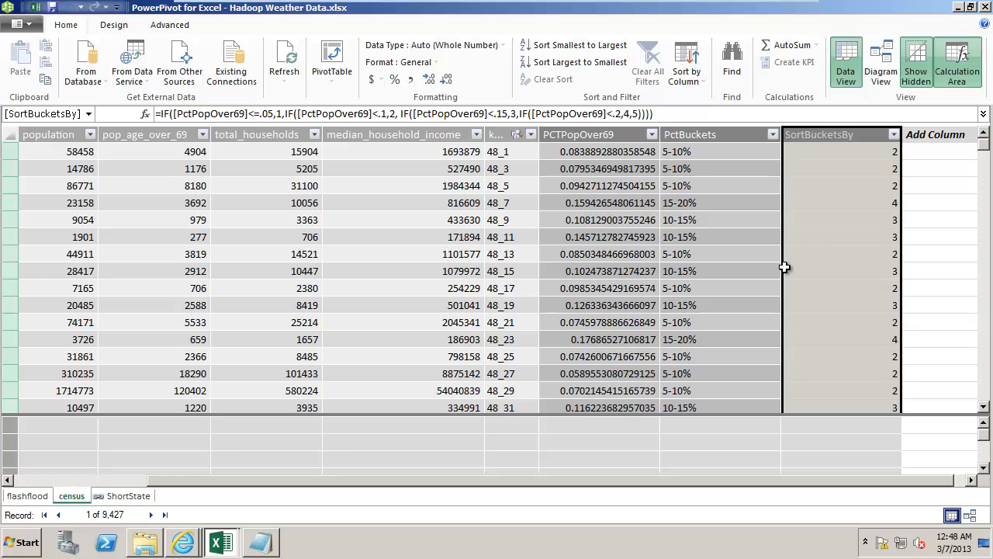
right_click(500, 134)
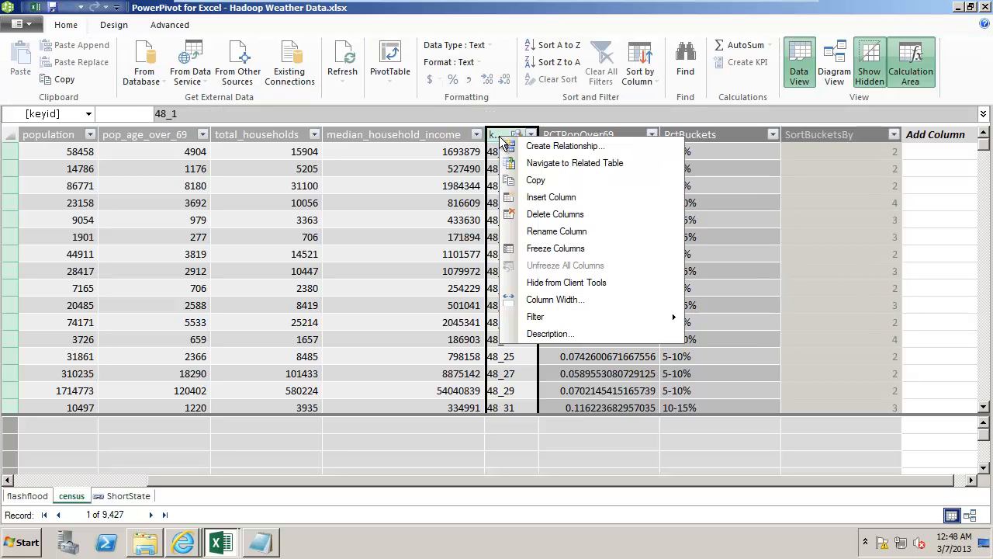
left_click(564, 284)
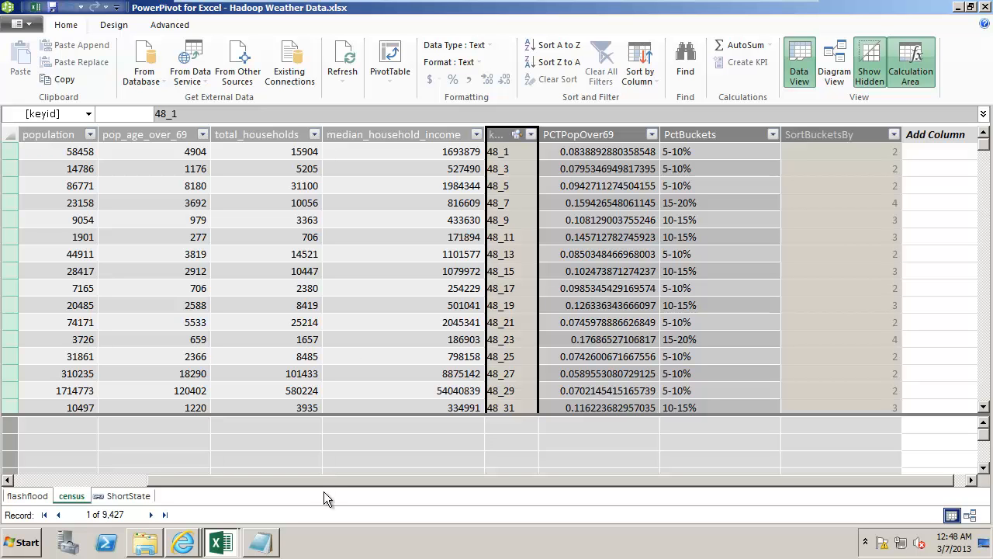
Hide the state_fips and county_fips columns of the census table from client tools
left_click_drag(324, 480, 153, 470)
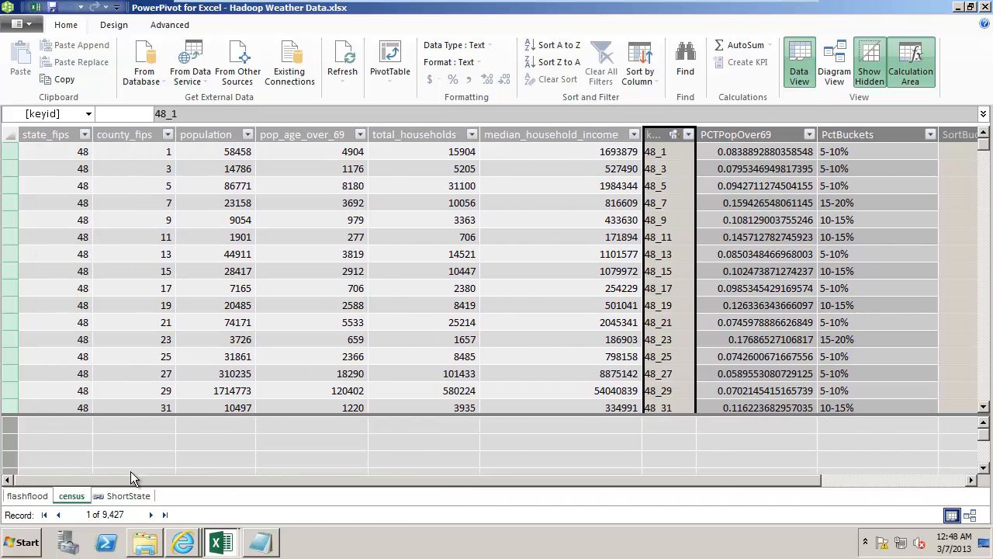
left_click(47, 136)
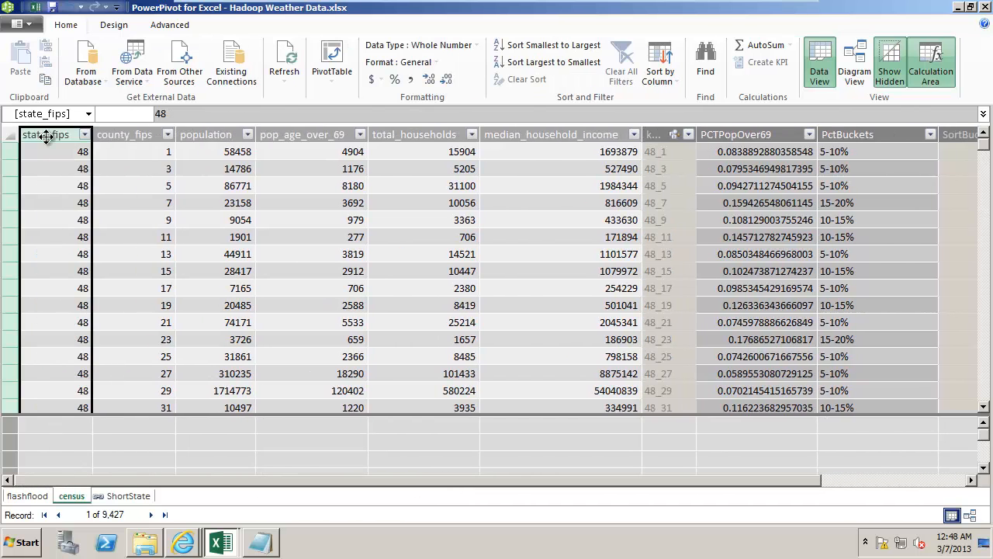
right_click(47, 136)
left_click(117, 281)
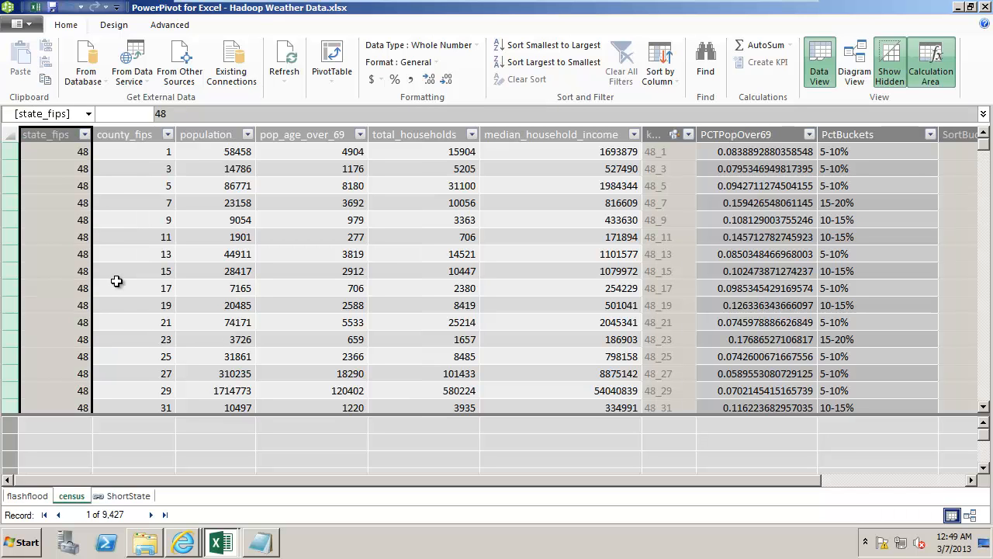
left_click(121, 135)
right_click(121, 135)
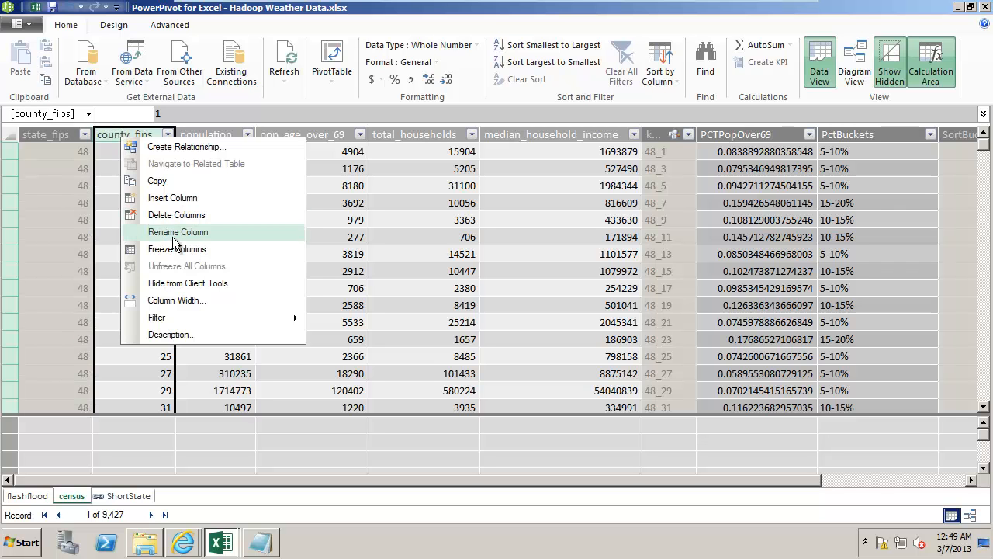
left_click(181, 282)
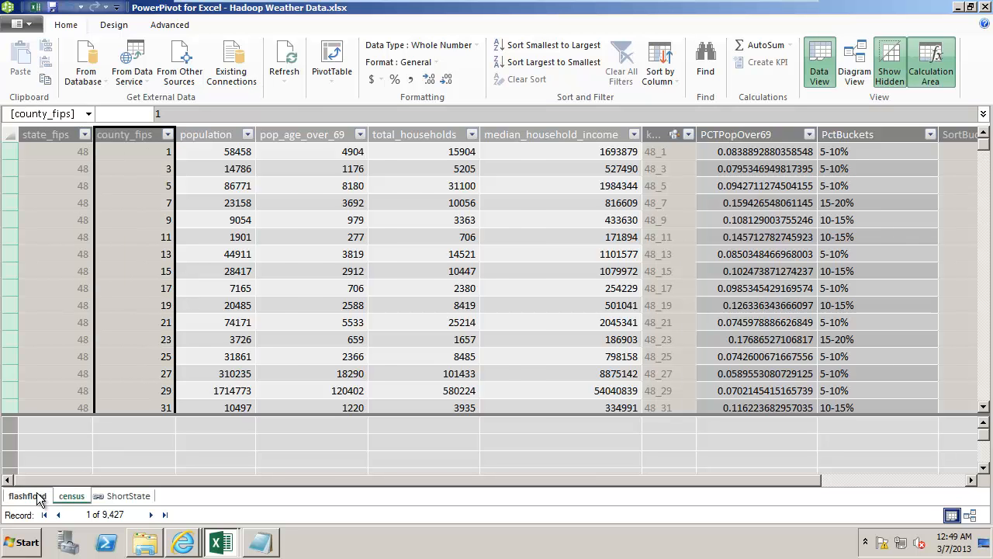
Hide the State_FIPS and County_FIPS columns of the flashflood table from client tools and save the workbook
left_click(27, 496)
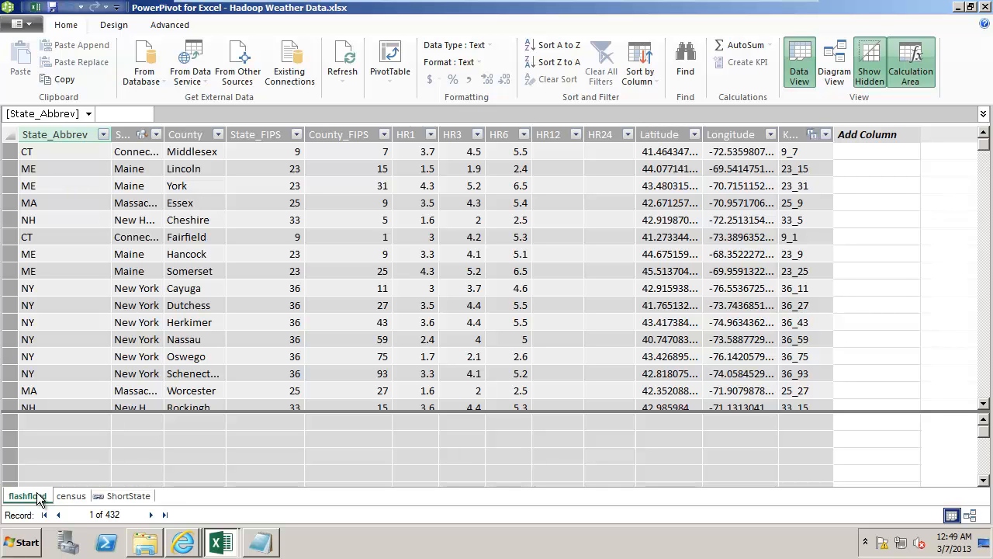
left_click(251, 136)
right_click(251, 136)
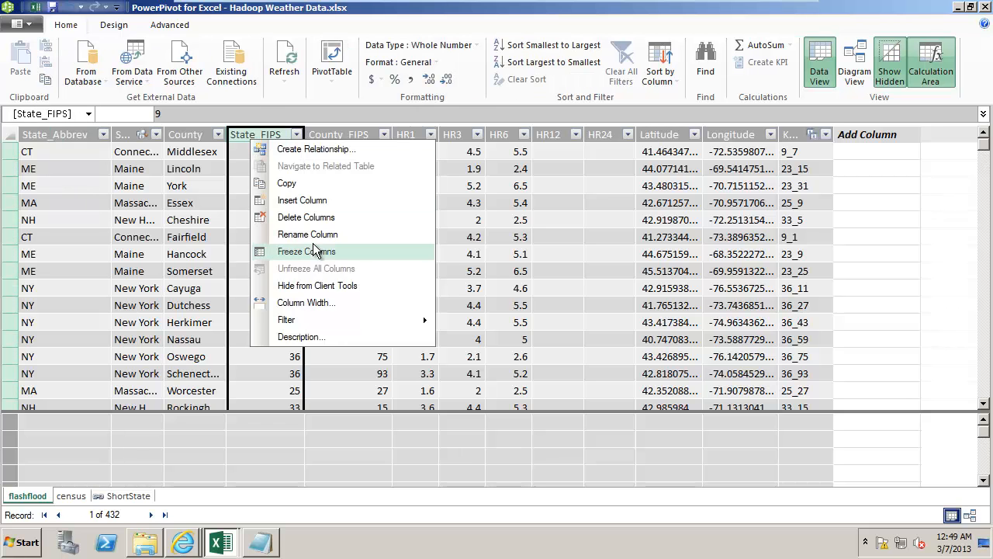
left_click(318, 286)
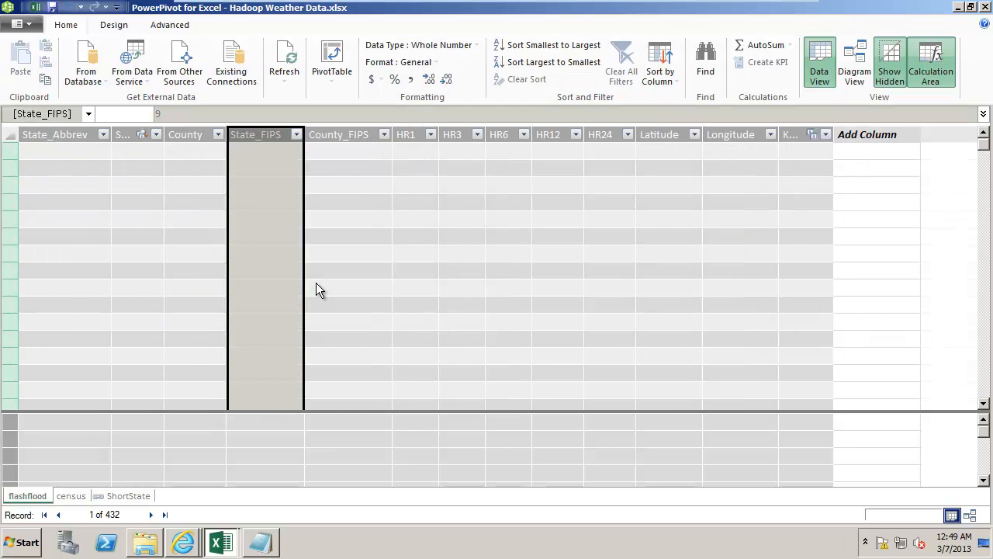
left_click(338, 136)
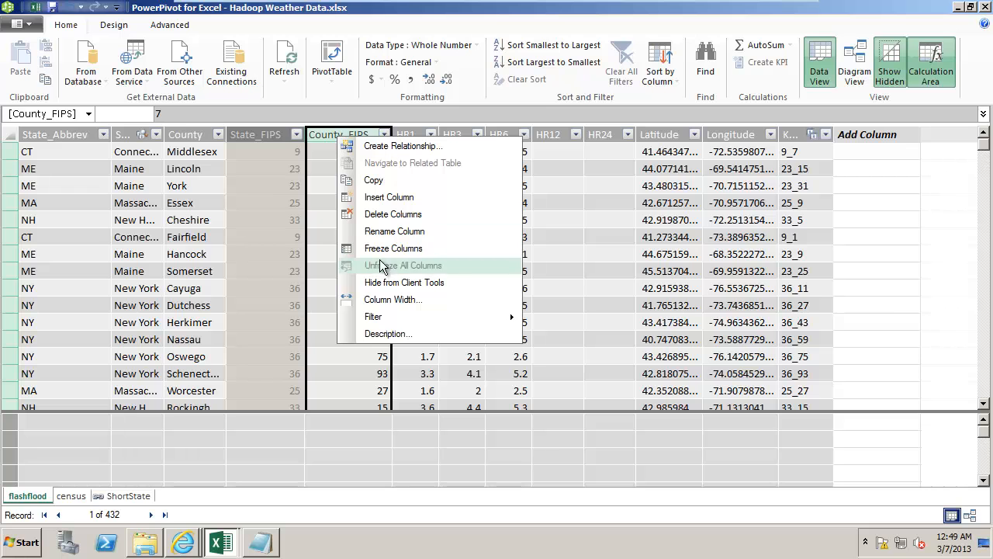
left_click(382, 283)
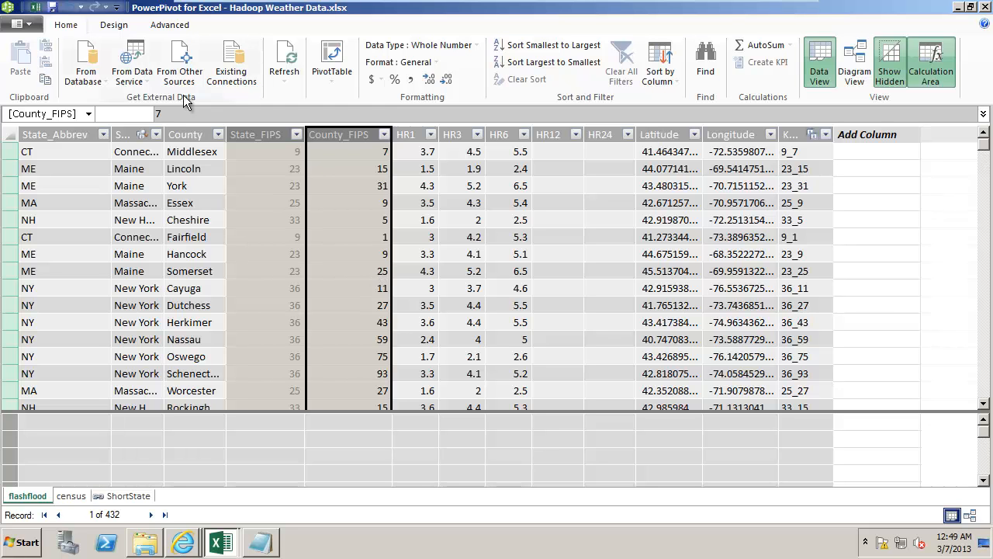
left_click(53, 8)
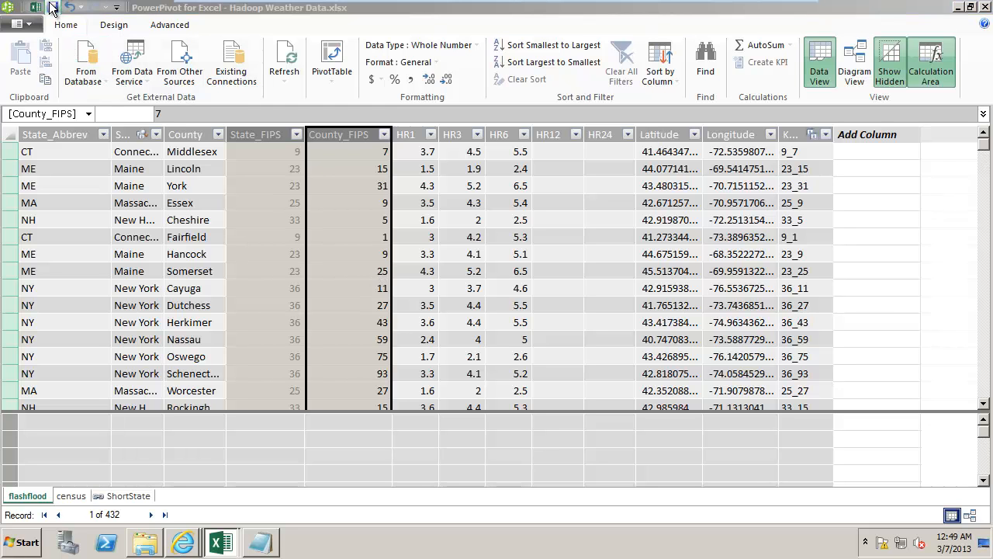